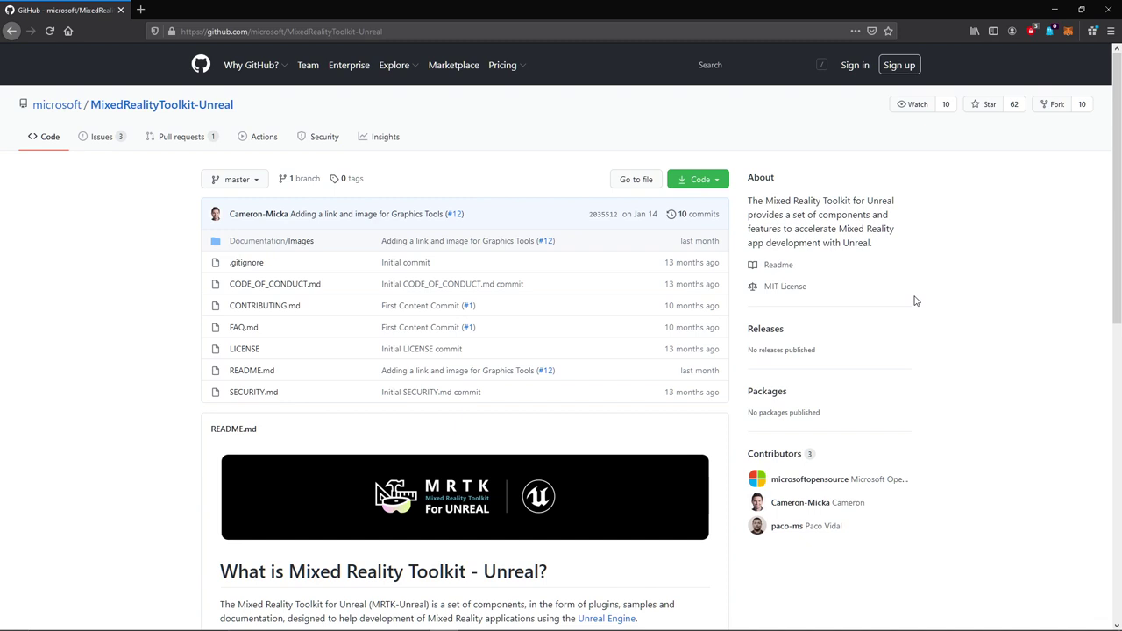
scroll(666, 311, "down", 2)
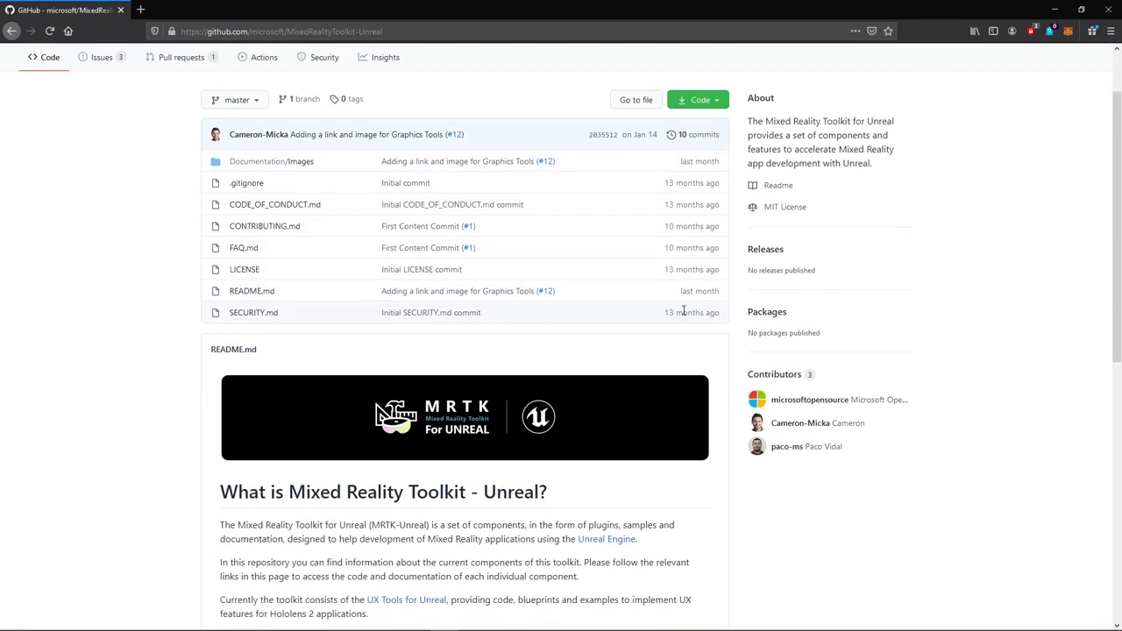
scroll(879, 353, "down", 3)
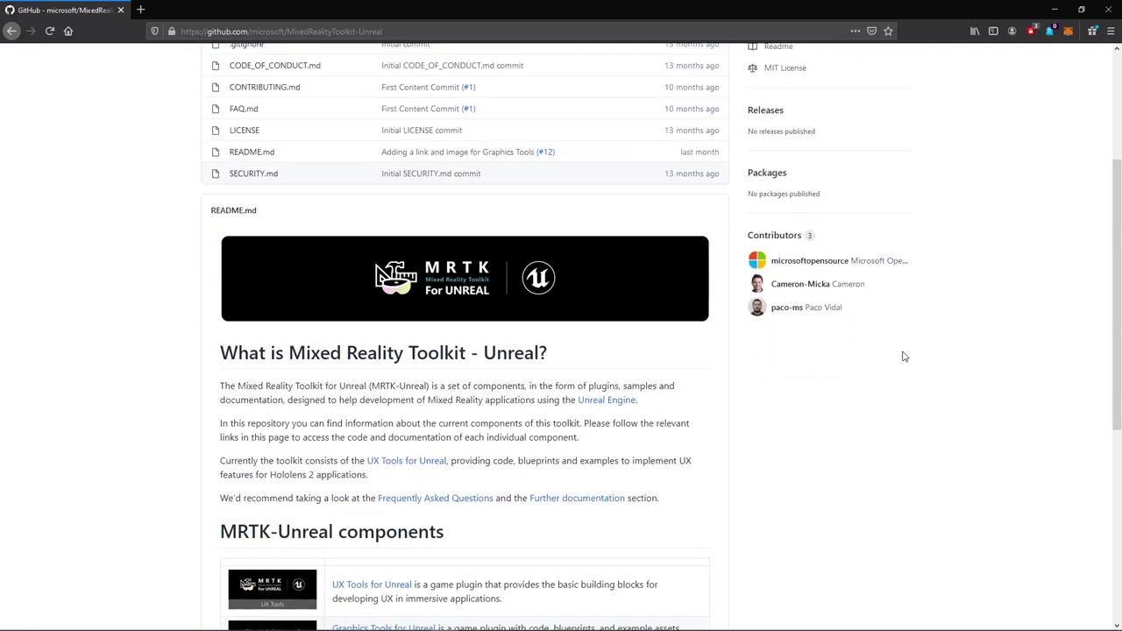
scroll(904, 356, "down", 5)
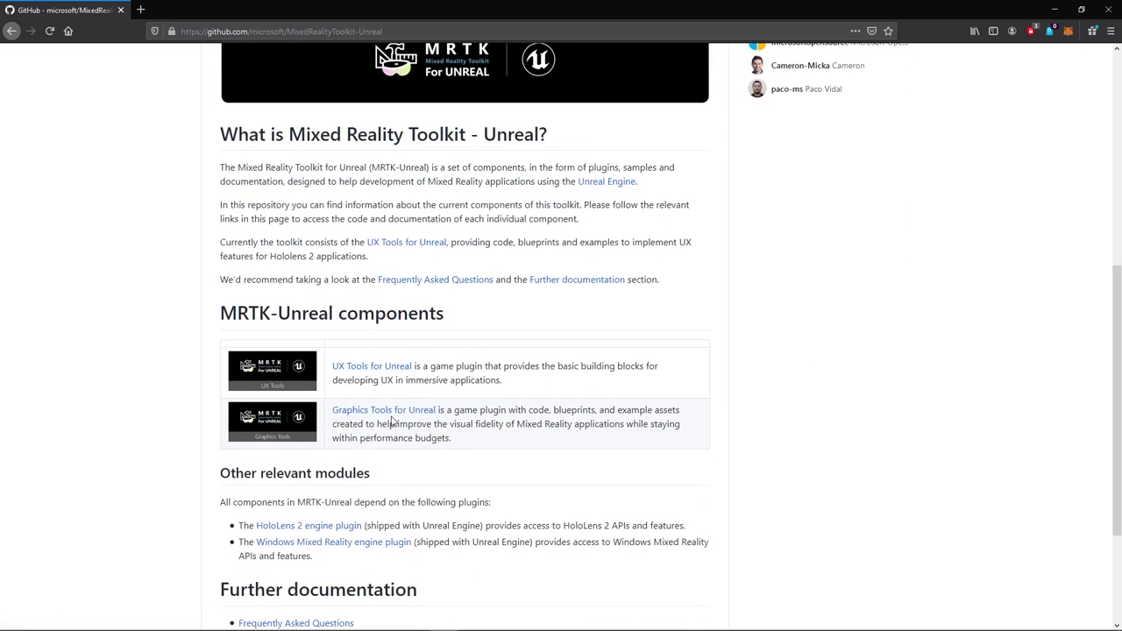
scroll(481, 427, "down", 1)
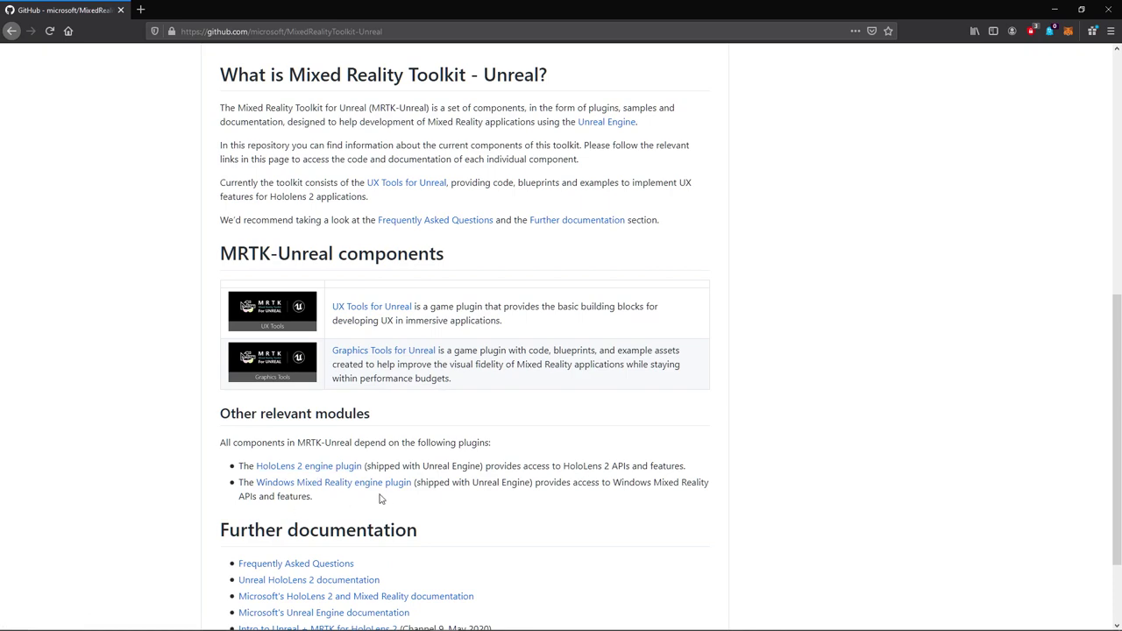
scroll(431, 488, "up", 1)
scroll(433, 493, "up", 1)
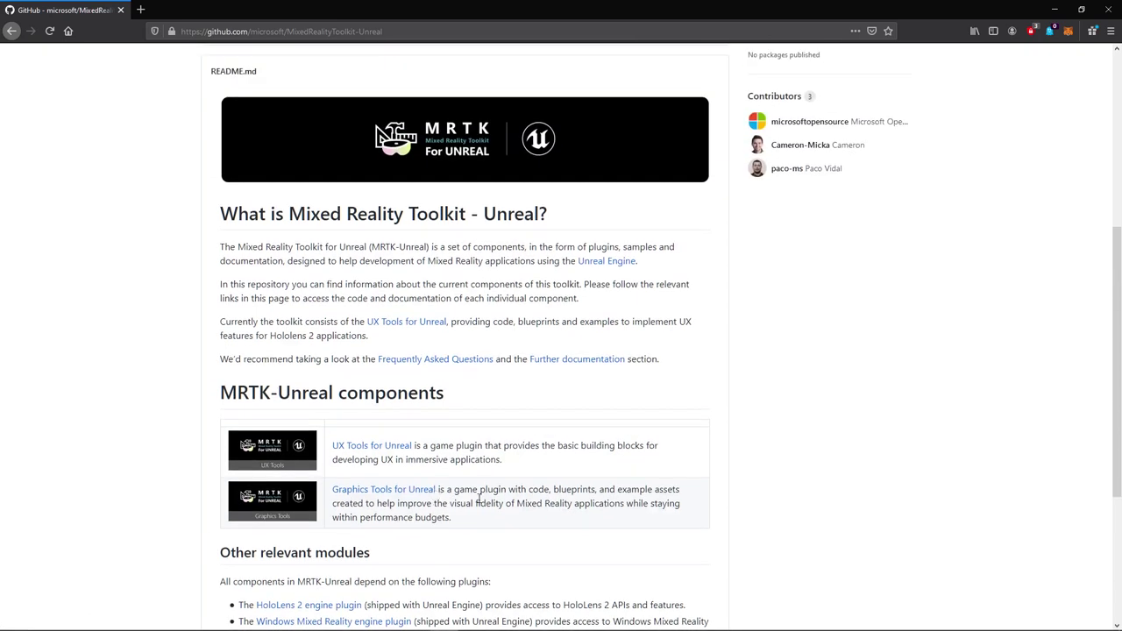
scroll(844, 426, "up", 2)
scroll(844, 427, "up", 3)
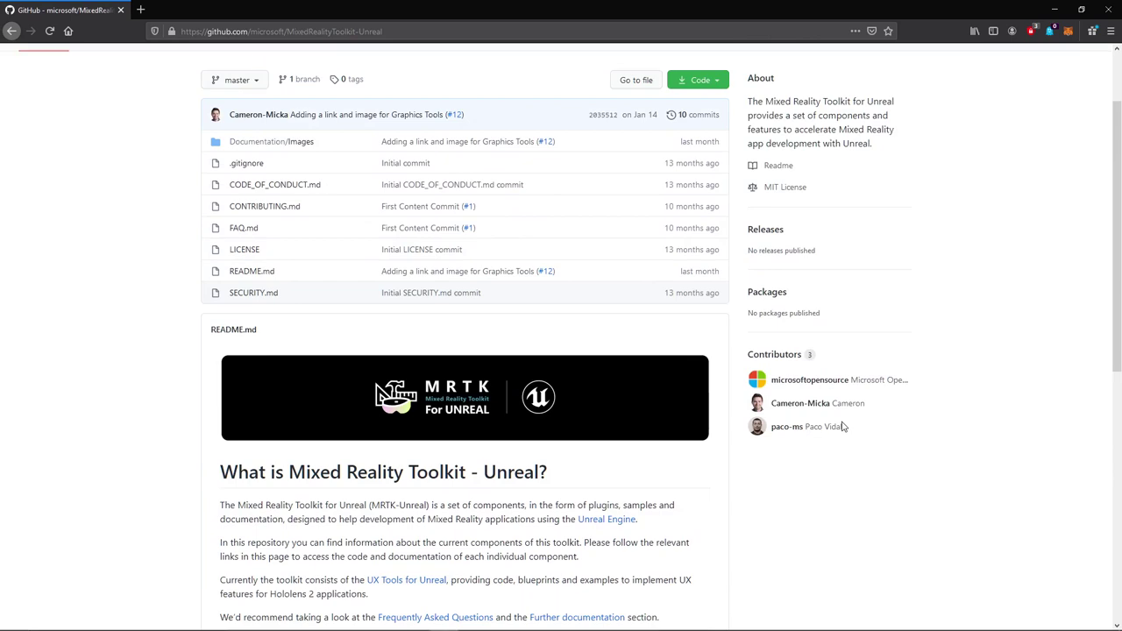
key("alt+Tab")
key("alt+Tab")
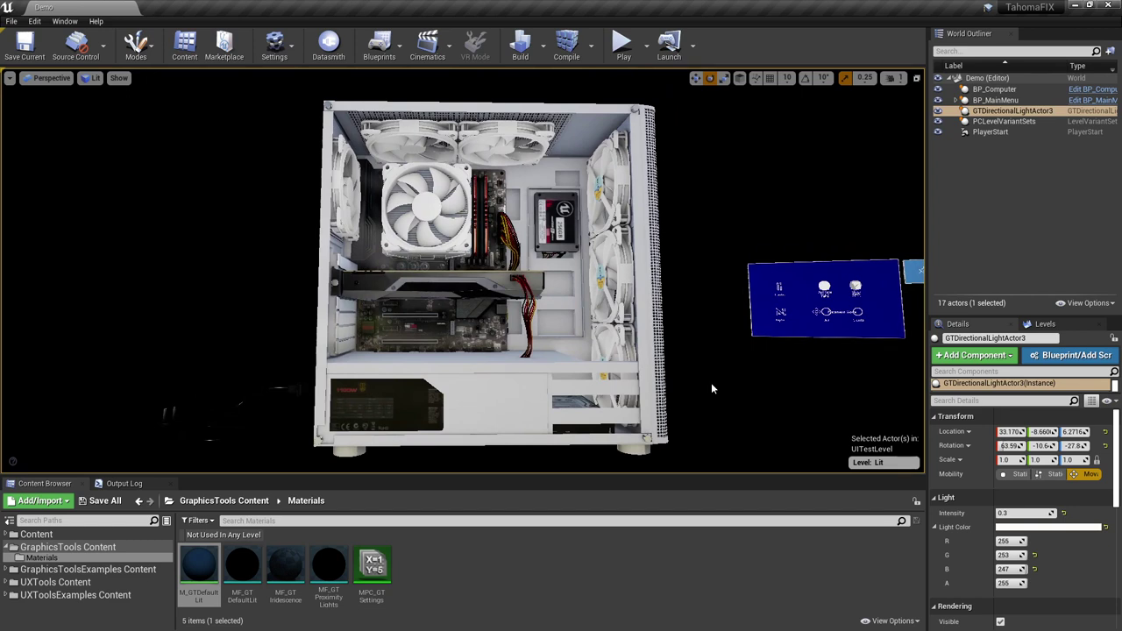
Step: Browse the UXToolsExamples and GraphicsToolsExamples content, ending on the GraphicsTools Materials assets
left_click(76, 597)
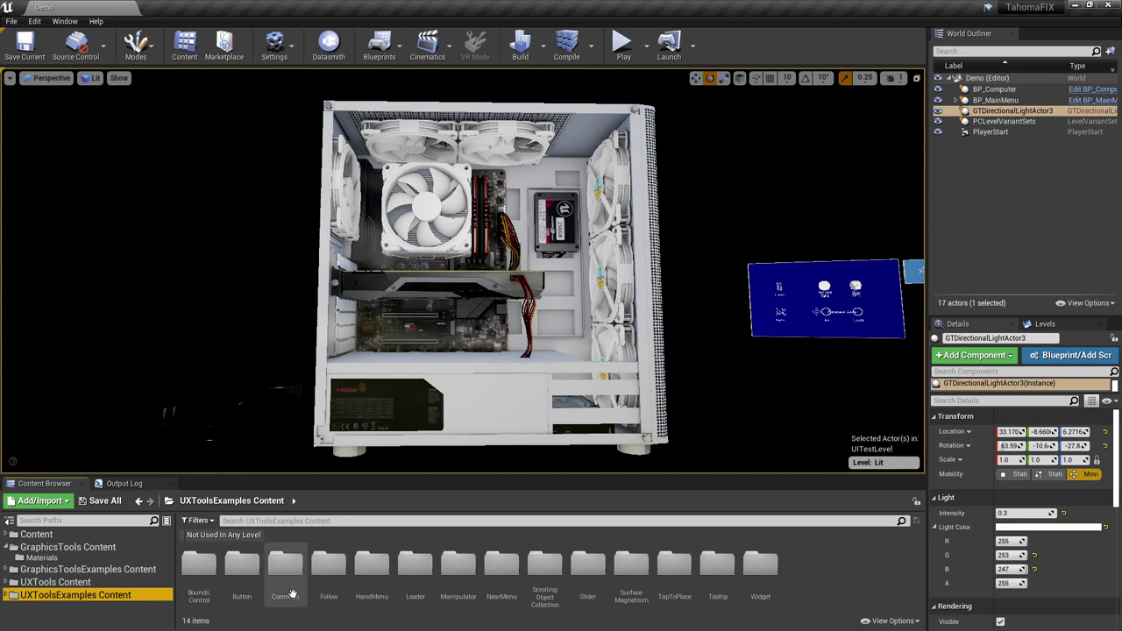
left_click(101, 570)
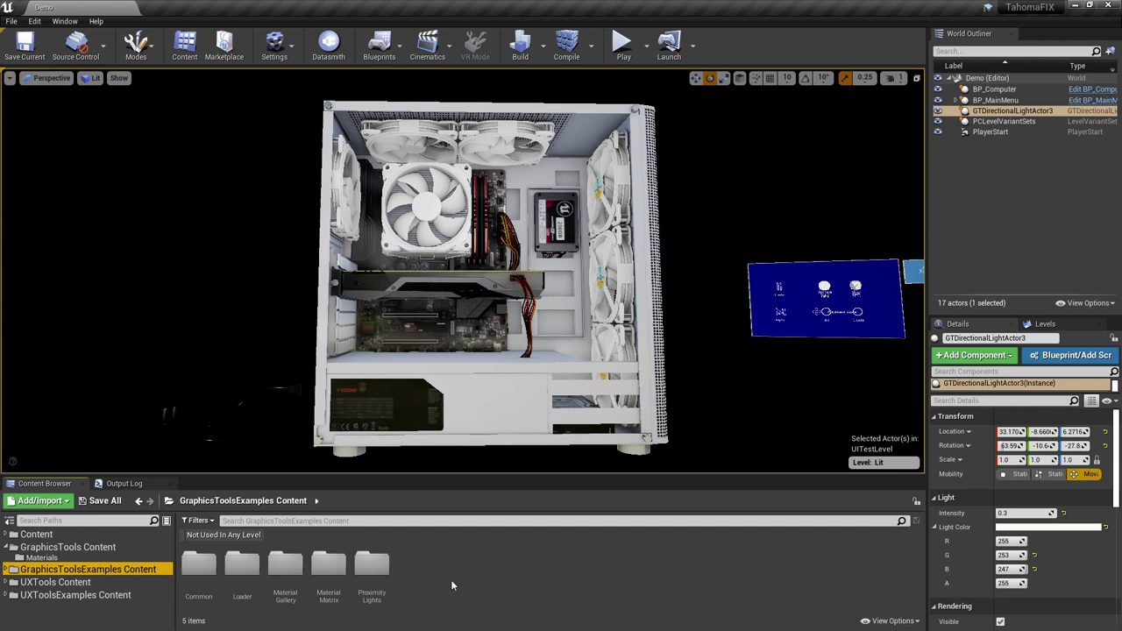
left_click(41, 557)
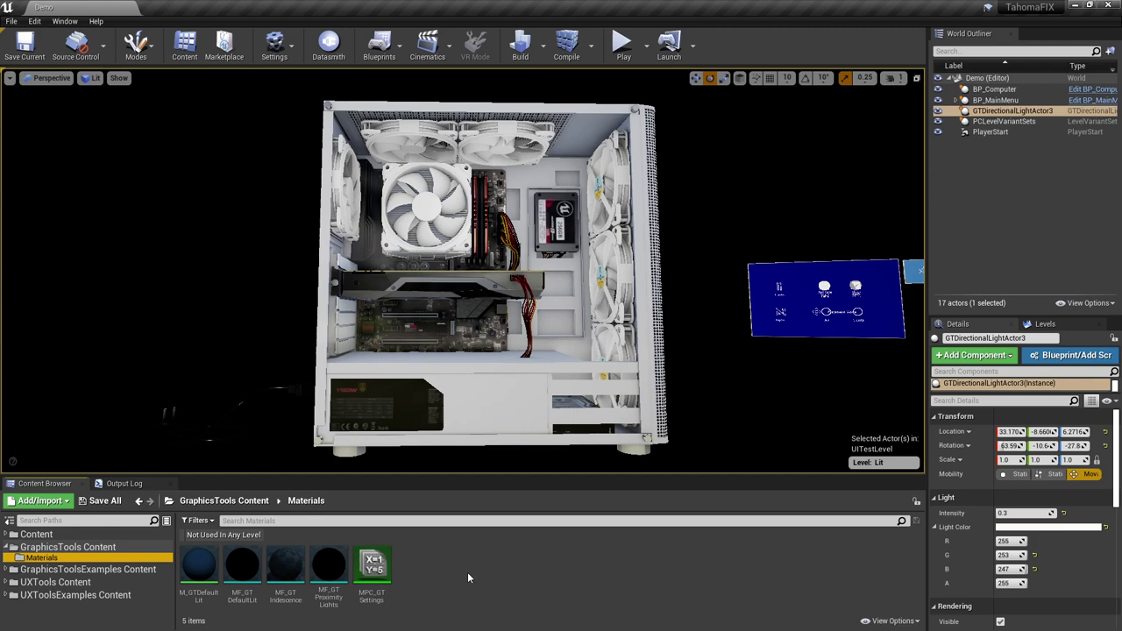
double_click(207, 589)
right_click_drag(551, 356, 721, 321)
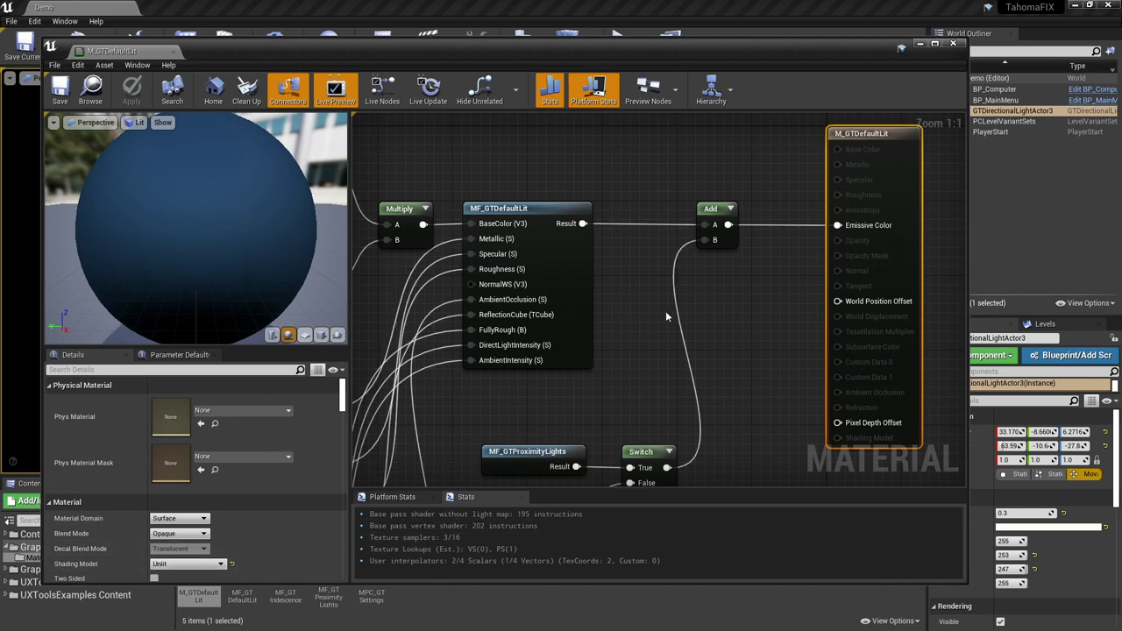
right_click_drag(665, 311, 734, 342)
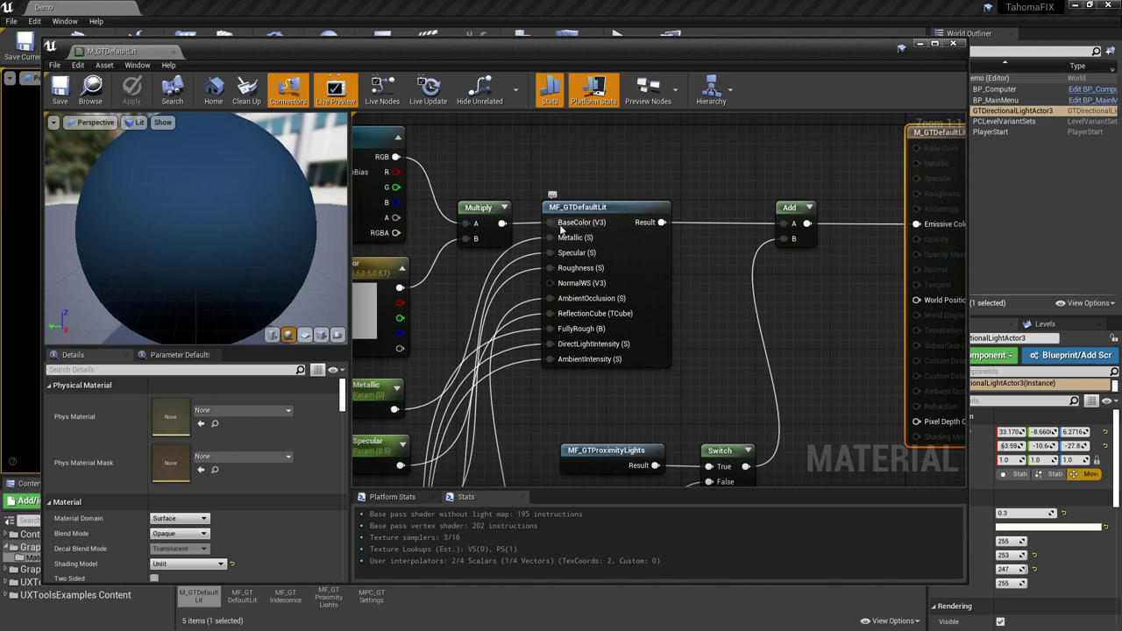
double_click(590, 210)
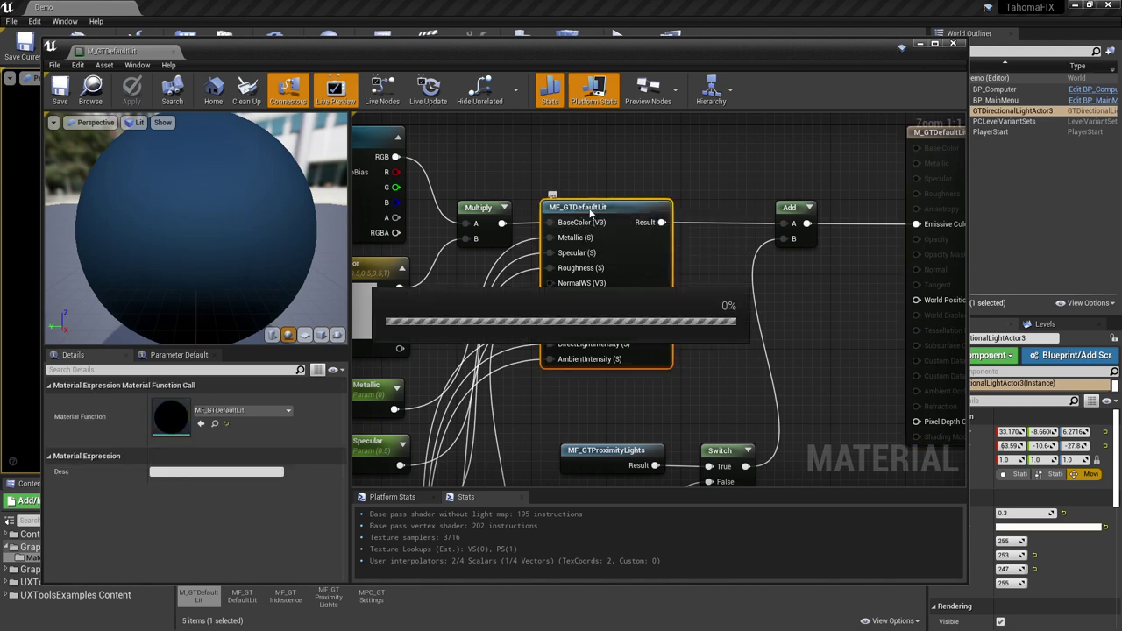
right_click_drag(406, 290, 637, 266)
scroll(637, 266, "up", 2)
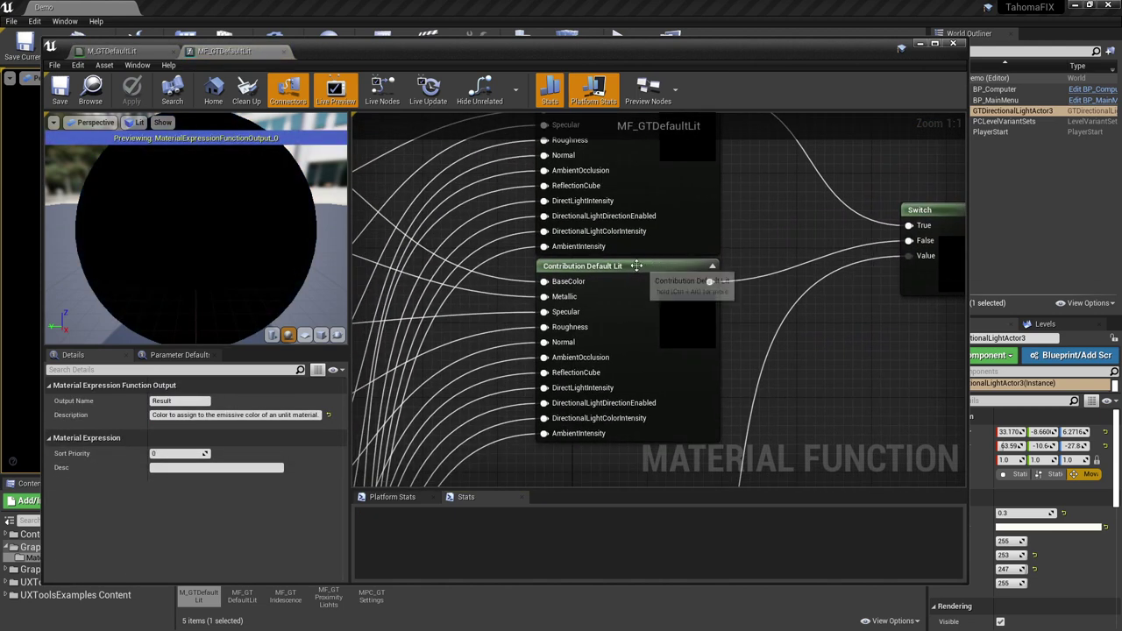
left_click(636, 266)
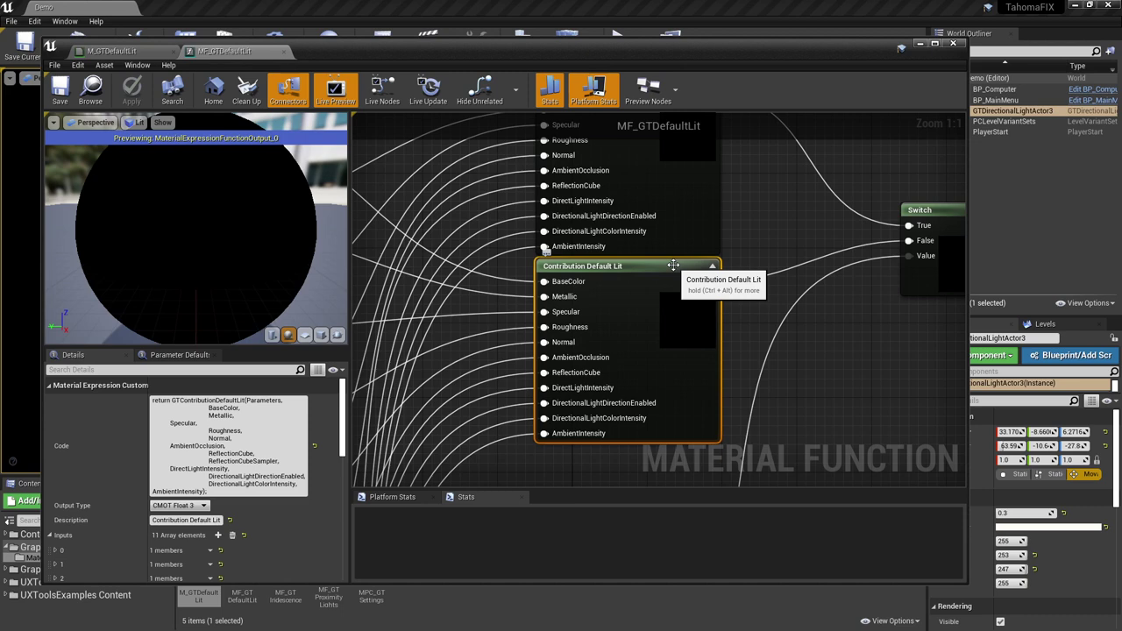
left_click(953, 43)
mouse_move(649, 203)
right_mouse_down()
mouse_move(631, 205)
mouse_move(649, 203)
right_mouse_up()
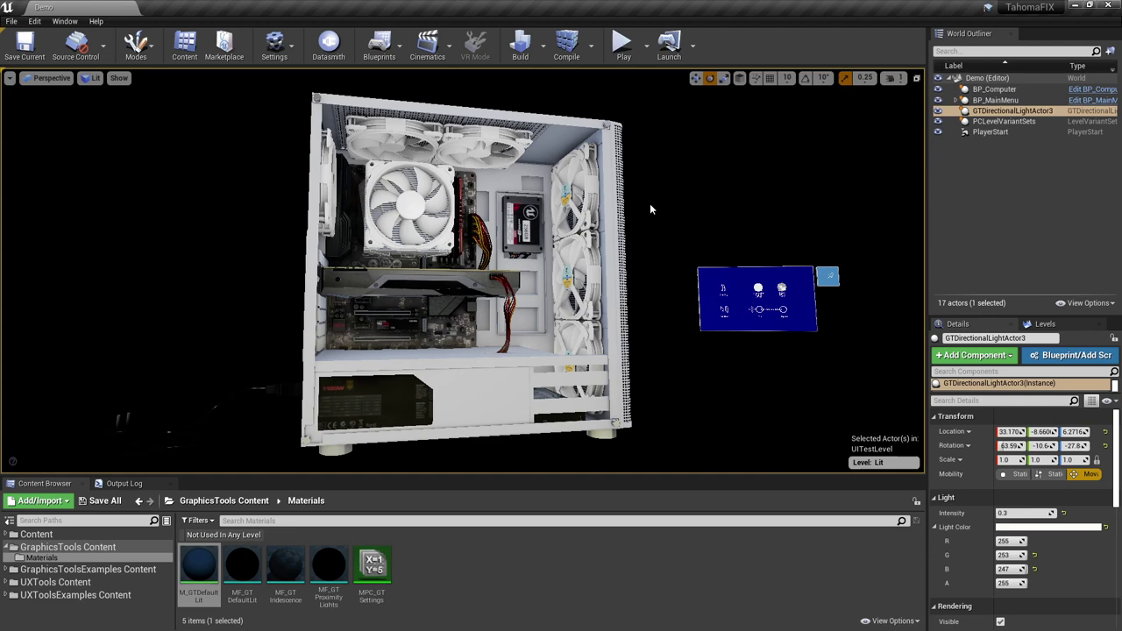
Step: Filter the Plugins list by 'mixed', confirm the MRTK Graphics Tools and UX Tools plugins are enabled, then close it
left_click(289, 46)
left_click(295, 105)
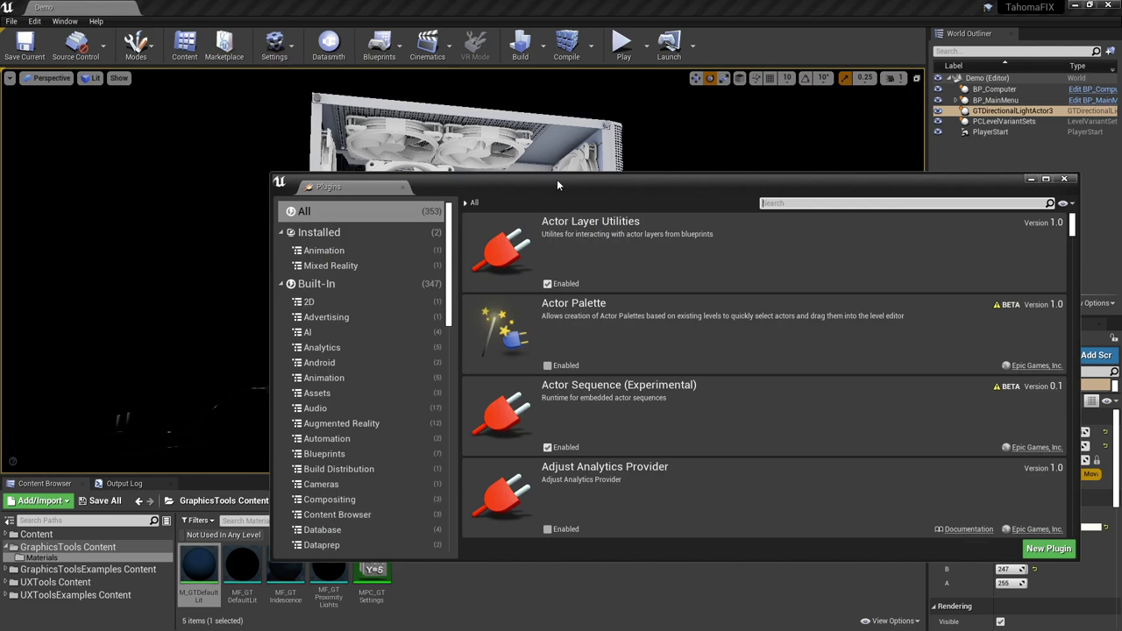
left_click(686, 171)
type("mr")
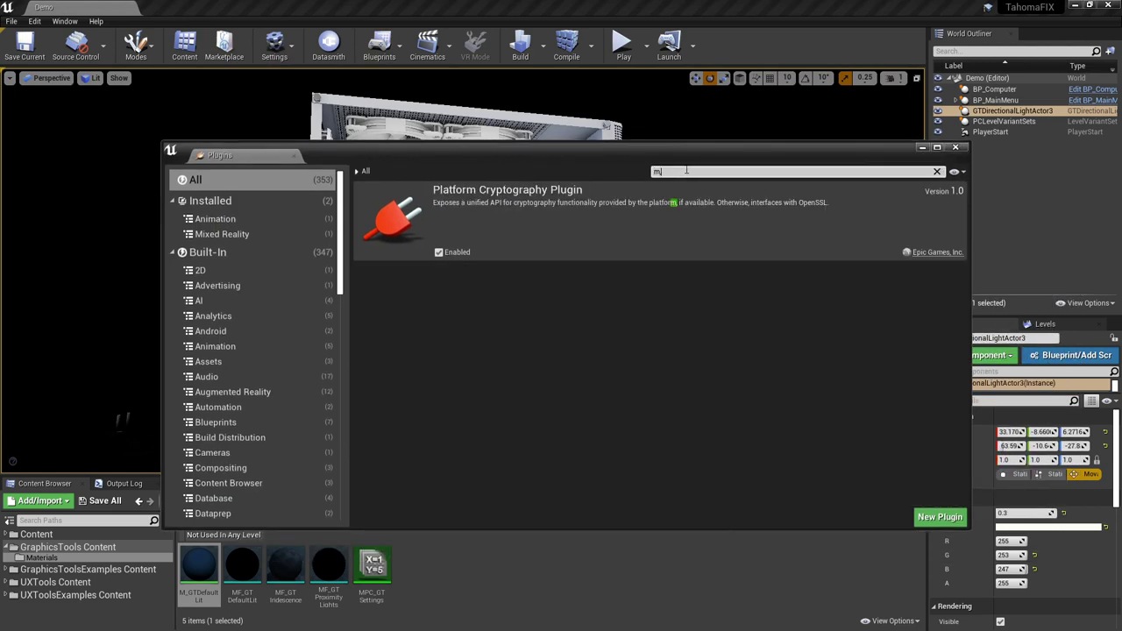
key("BackSpace")
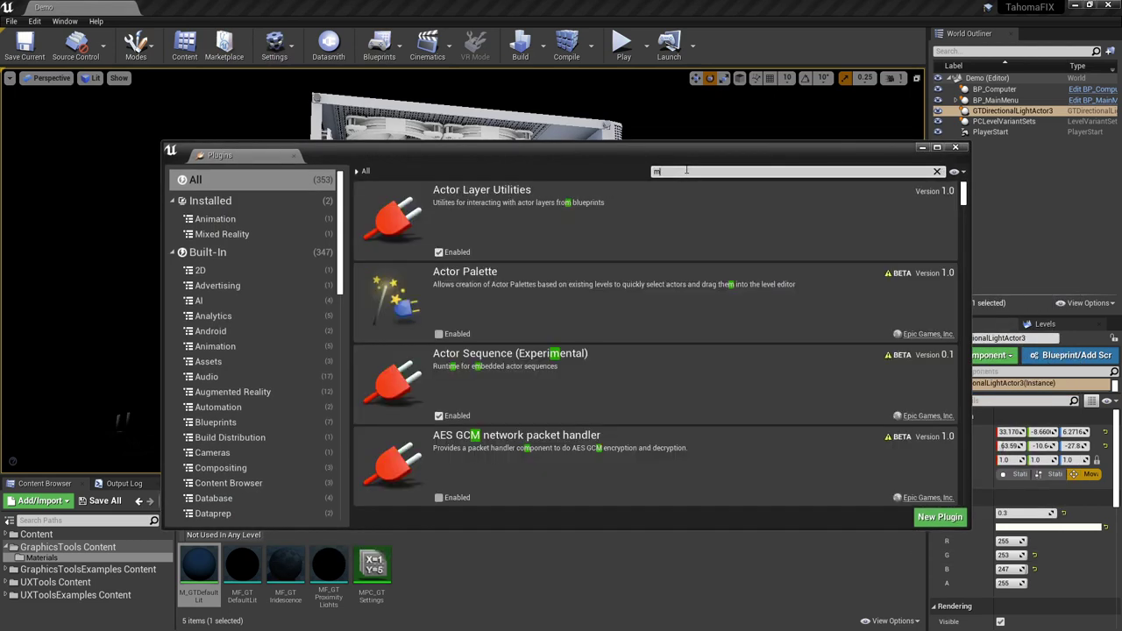
type("ixed")
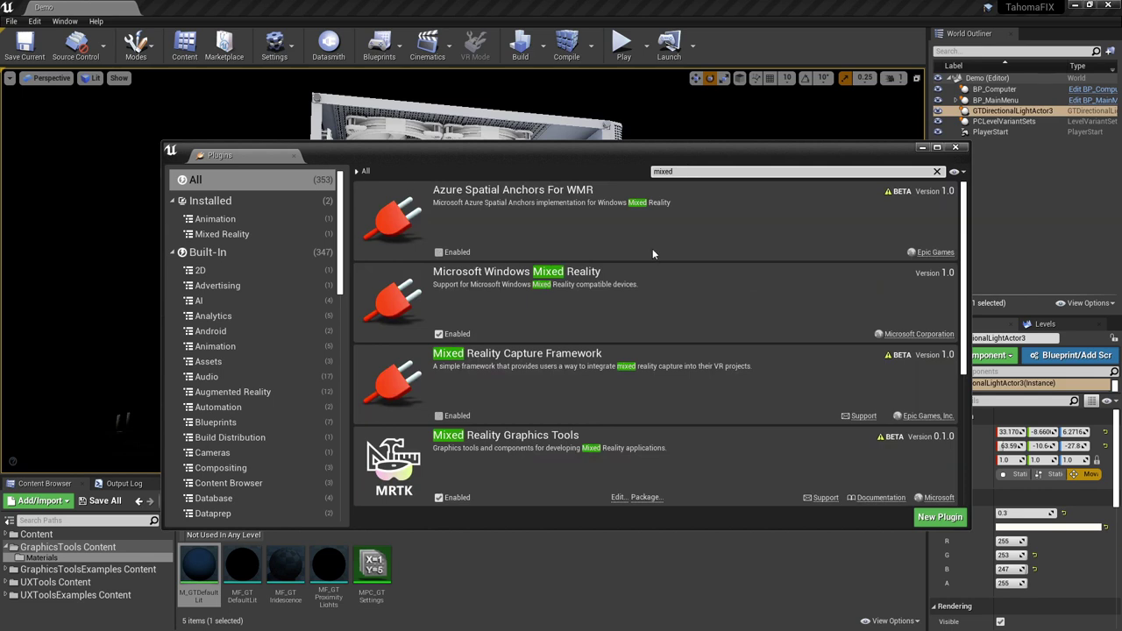
scroll(653, 253, "down", 5)
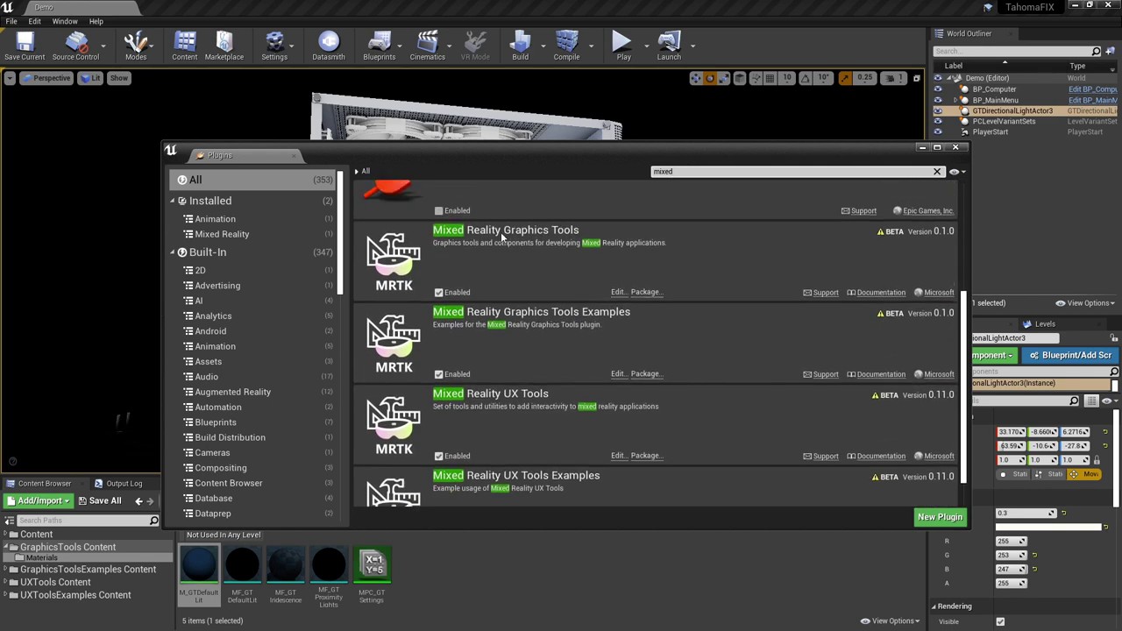
scroll(626, 294, "down", 1)
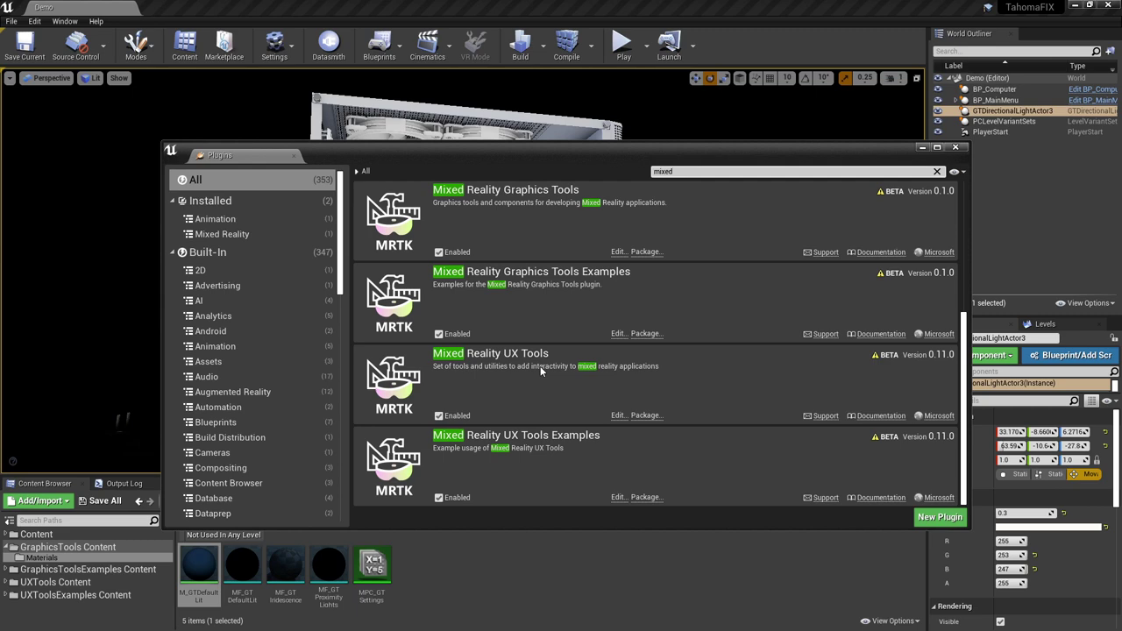
left_click(958, 149)
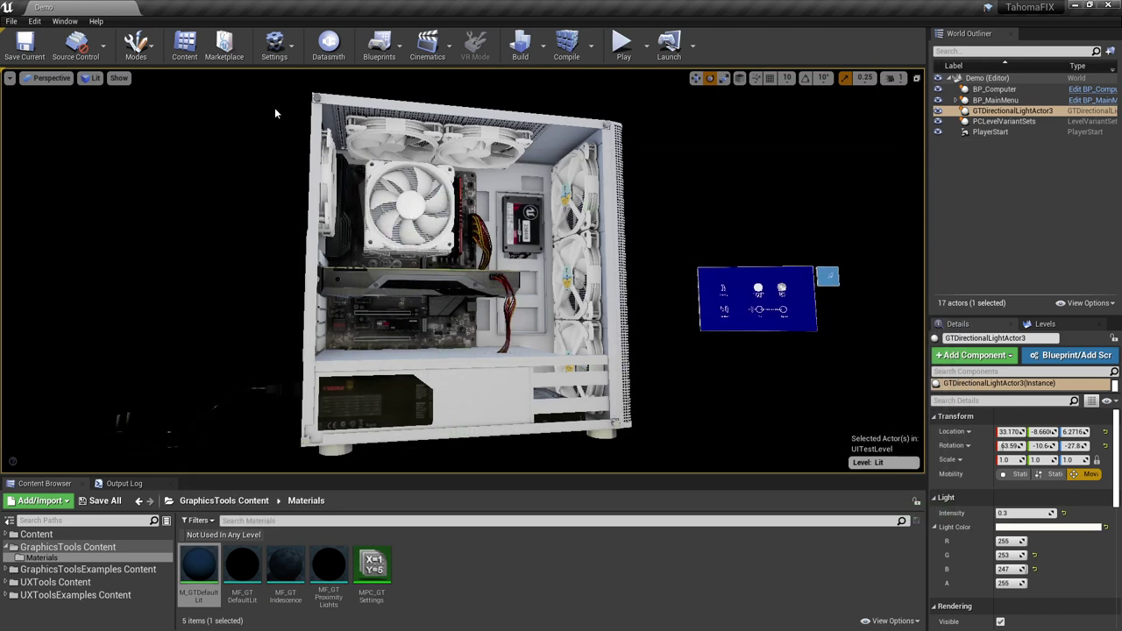
Step: Filter Project Settings by 'forw' to confirm Forward Shading is enabled
left_click(274, 46)
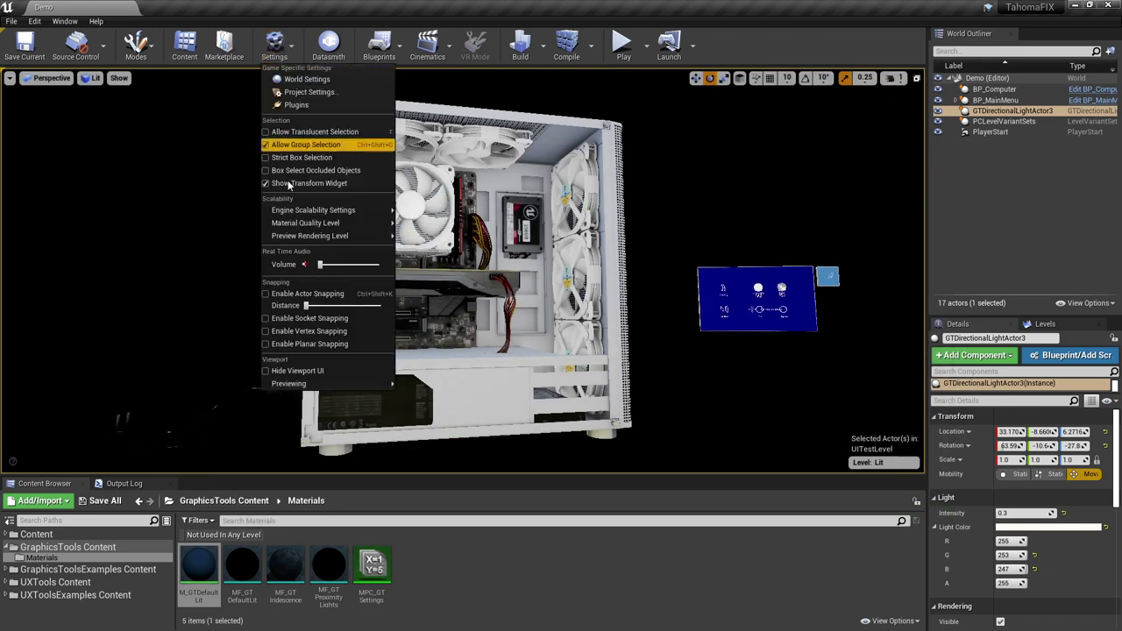
left_click(312, 94)
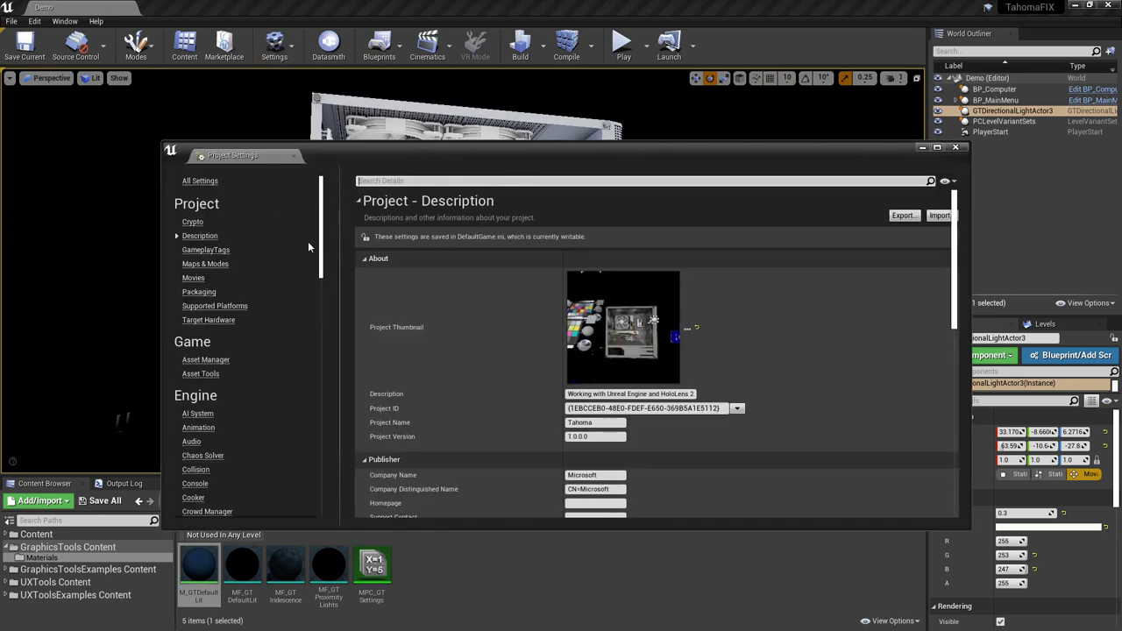
left_click(385, 178)
type("forw")
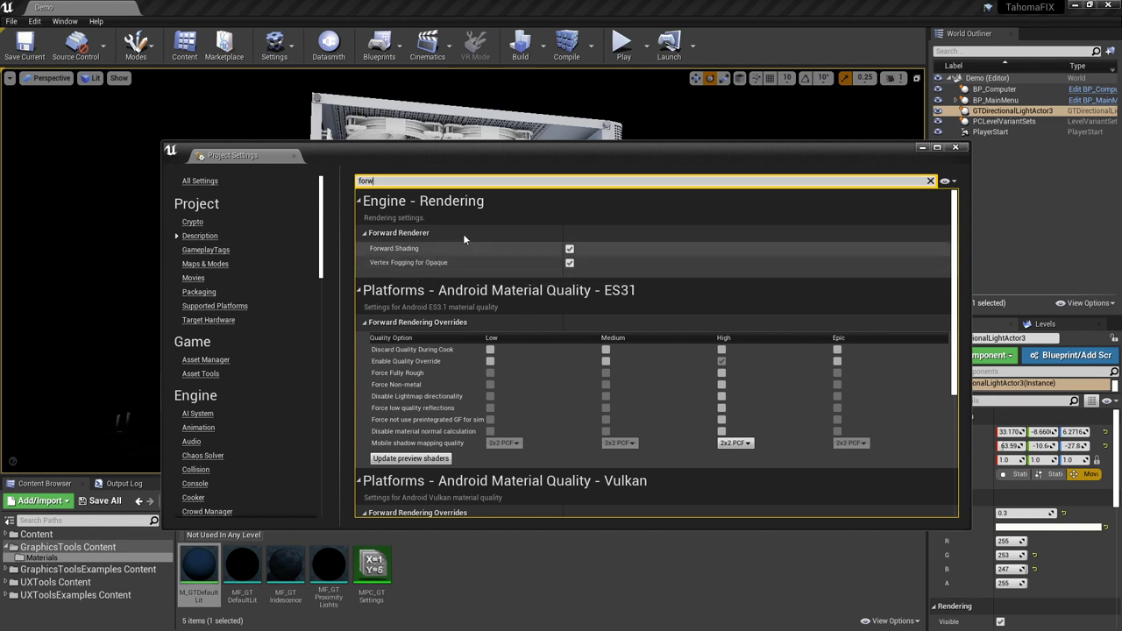
left_click(398, 182)
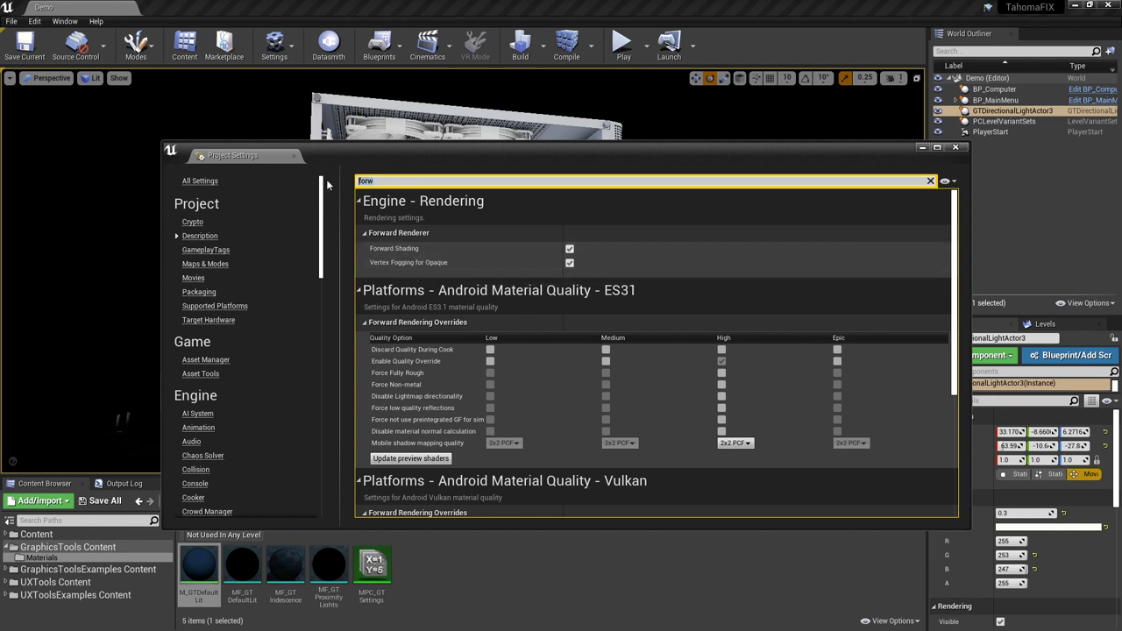
Step: Review the 'mobi' results in Project Settings, then change the filter to 'vr'
type("mobil")
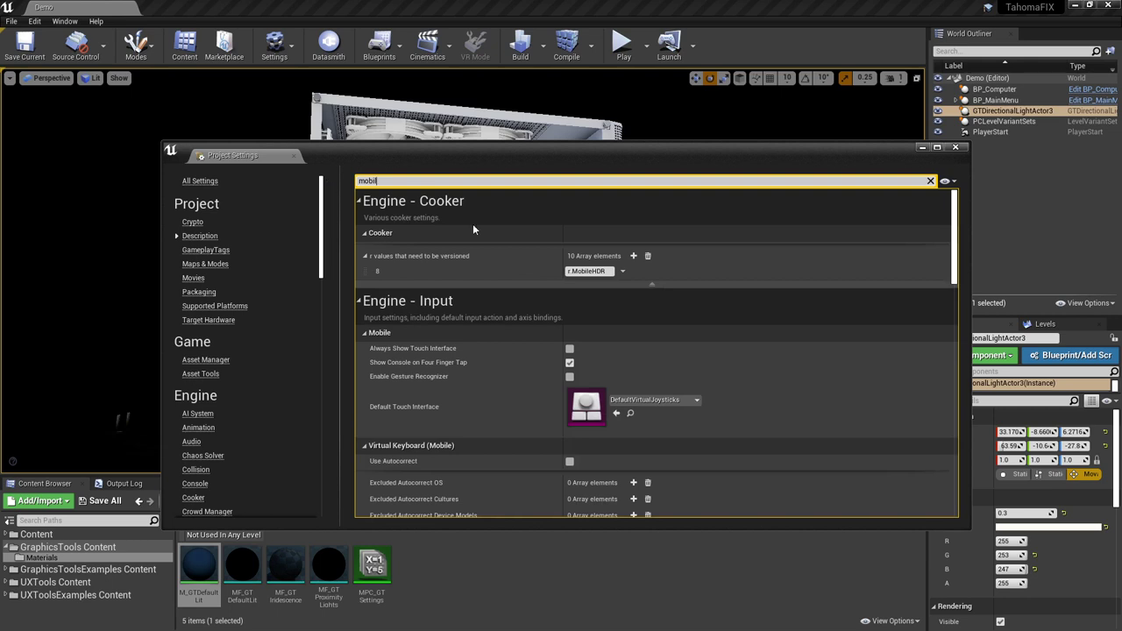
scroll(645, 361, "down", 6)
scroll(678, 345, "up", 1)
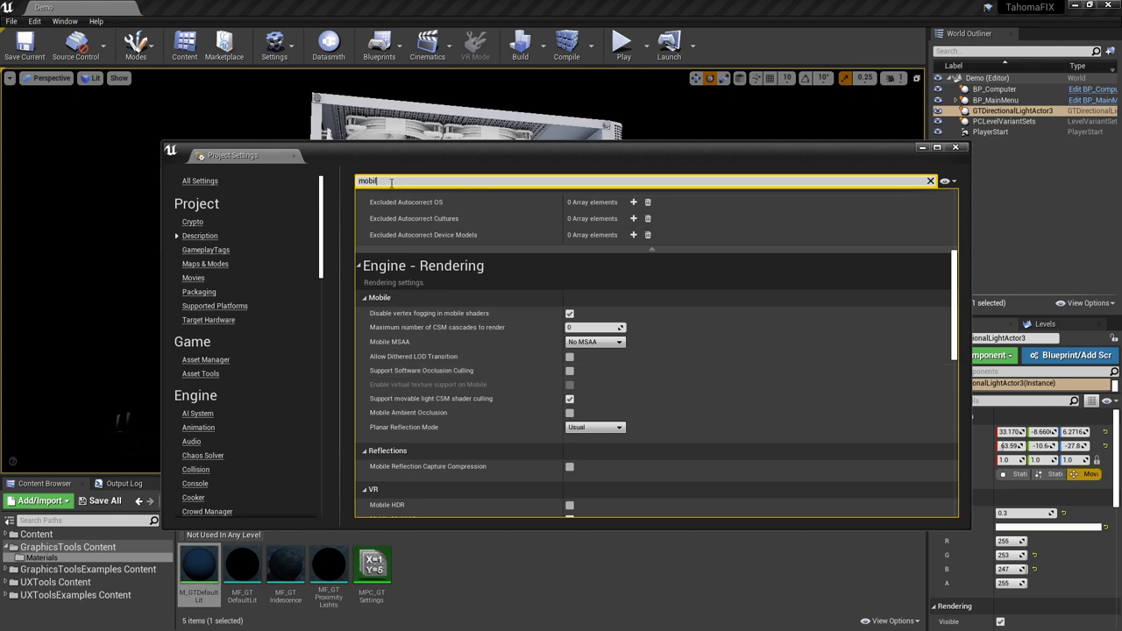
key("BackSpace")
key("BackSpace")
key("BackSpace")
key("BackSpace")
key("BackSpace")
type("vr")
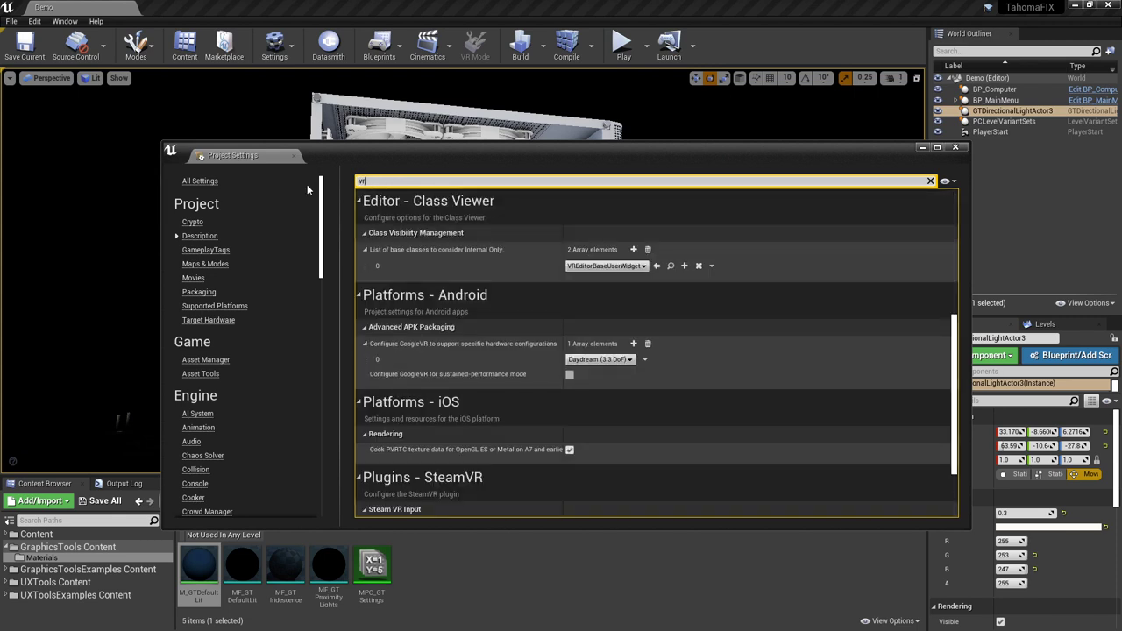
Step: Look over VR settings like Instanced Stereo and Mobile Multi-View, then close Project Settings
scroll(607, 249, "up", 1)
scroll(646, 271, "down", 3)
scroll(645, 270, "up", 3)
scroll(637, 265, "up", 4)
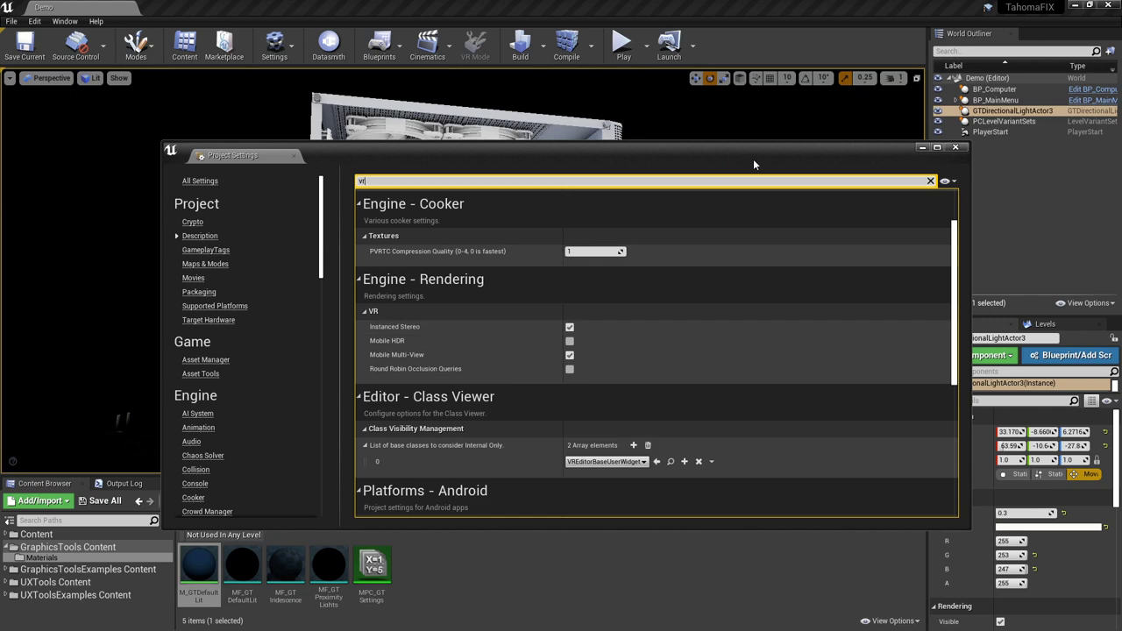
left_click(954, 147)
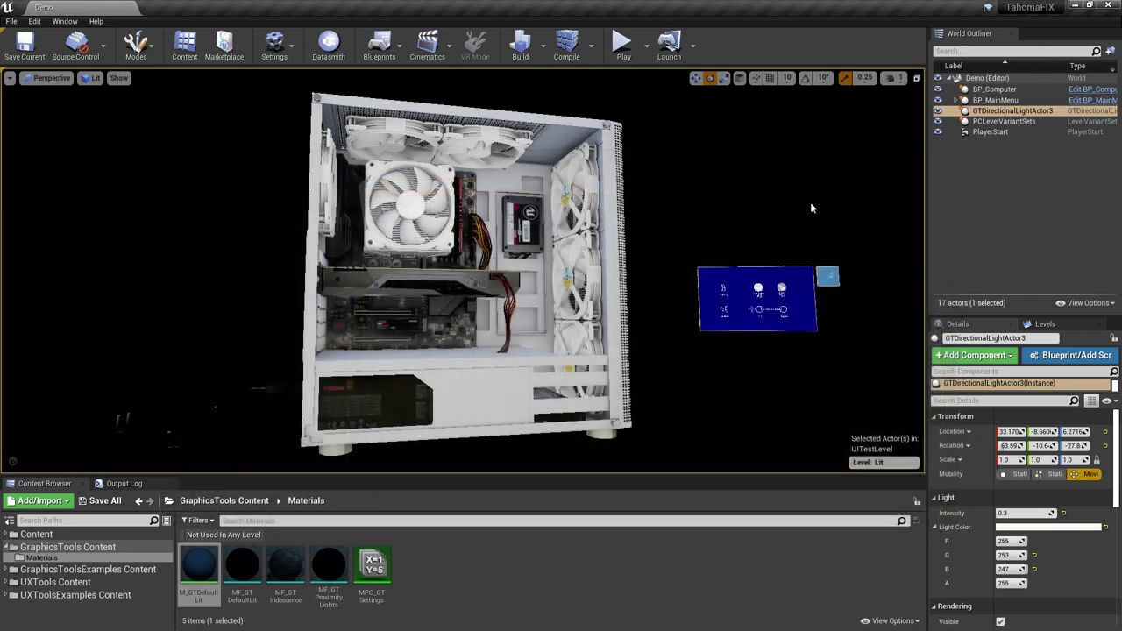